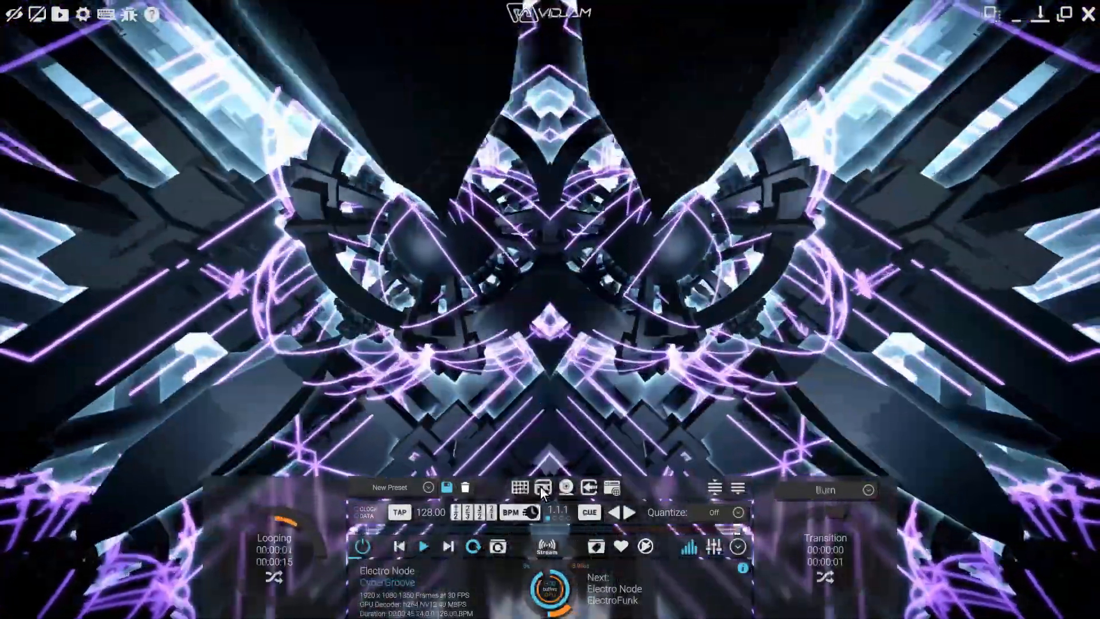
Show the effects player and start Effects 1 with the Slice Glitch effect
click(542, 487)
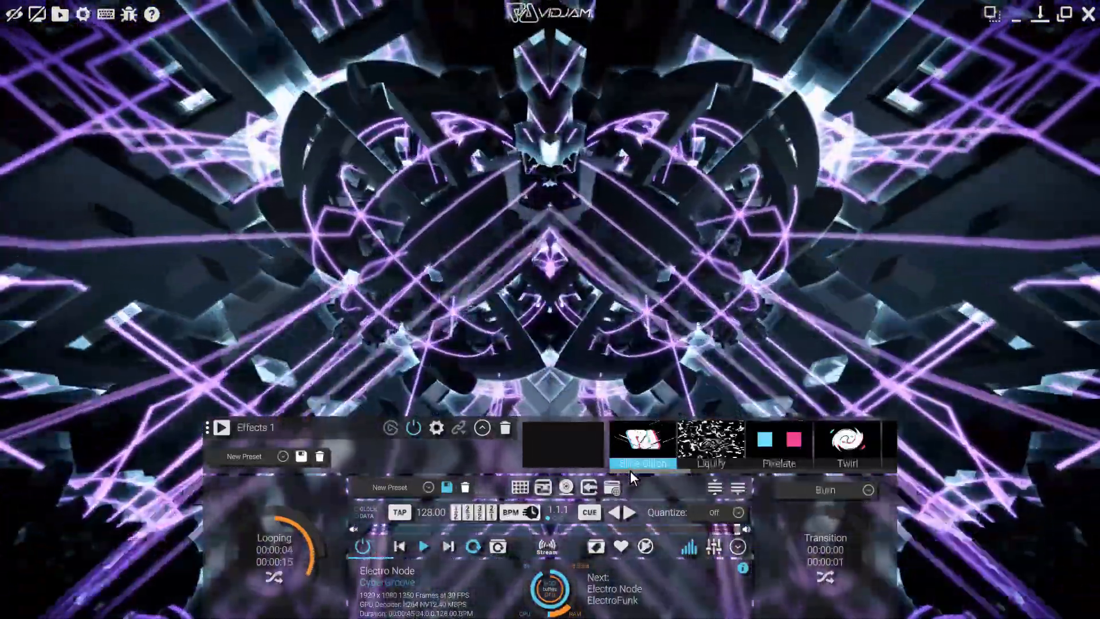
mouse_move(630, 471)
mouse_down()
mouse_move(821, 465)
mouse_move(613, 469)
mouse_up()
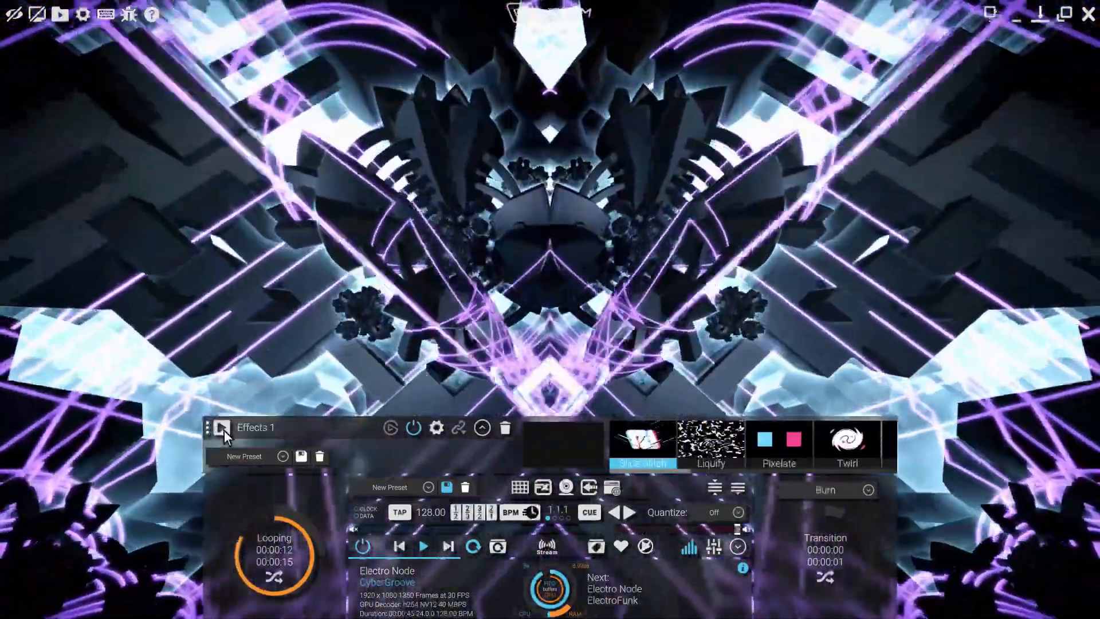
click(222, 427)
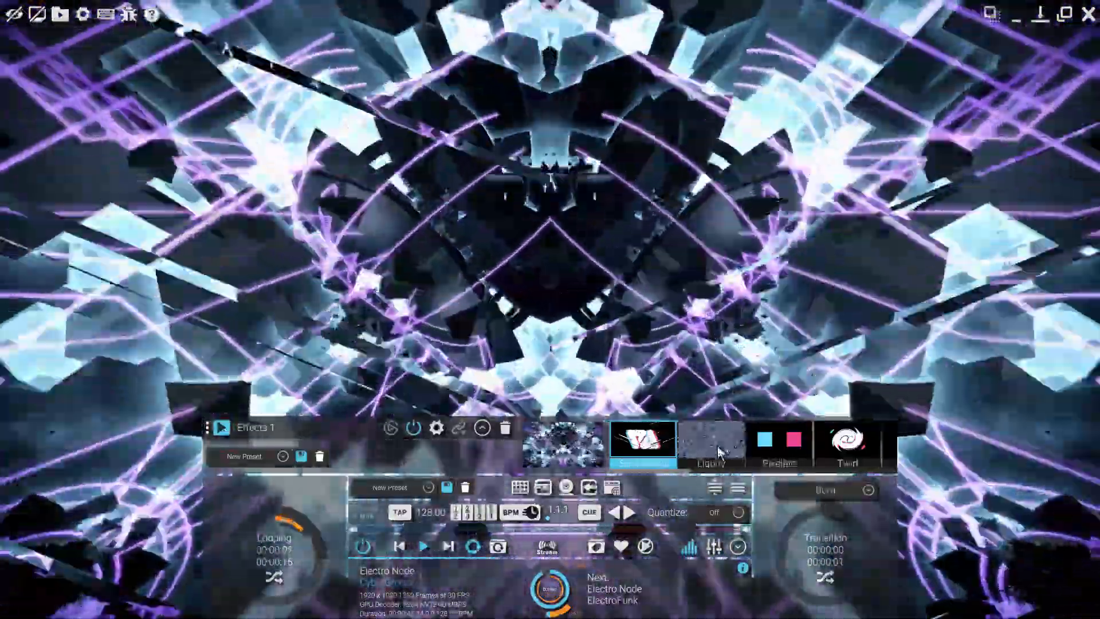
Preview the Liquify and Pixelate effects on the video and return to Slice Glitch
click(716, 448)
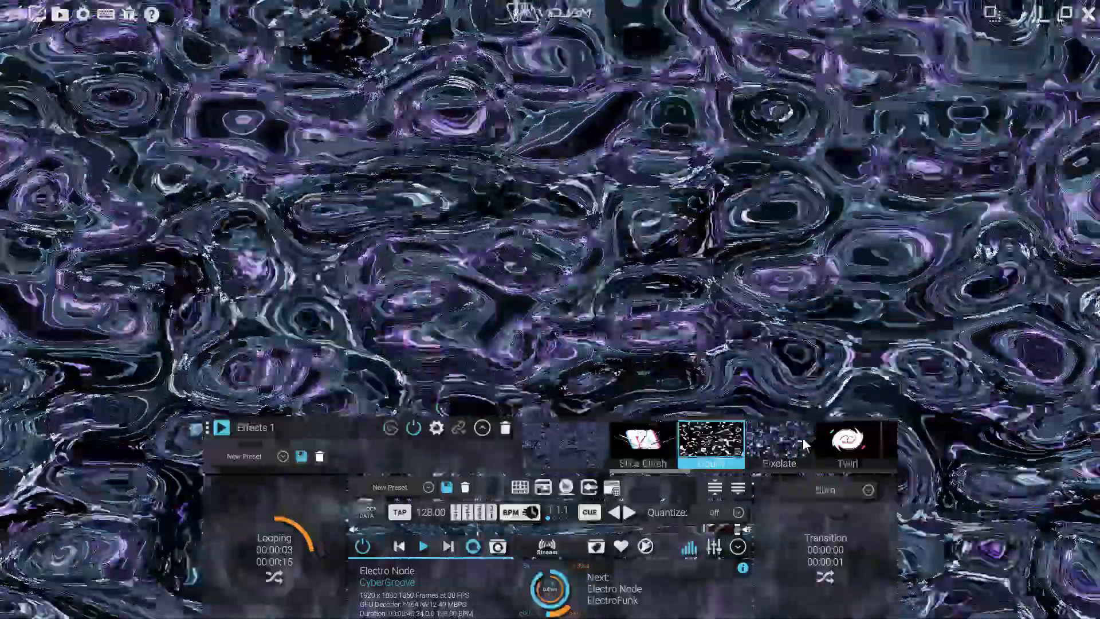
click(780, 444)
click(638, 443)
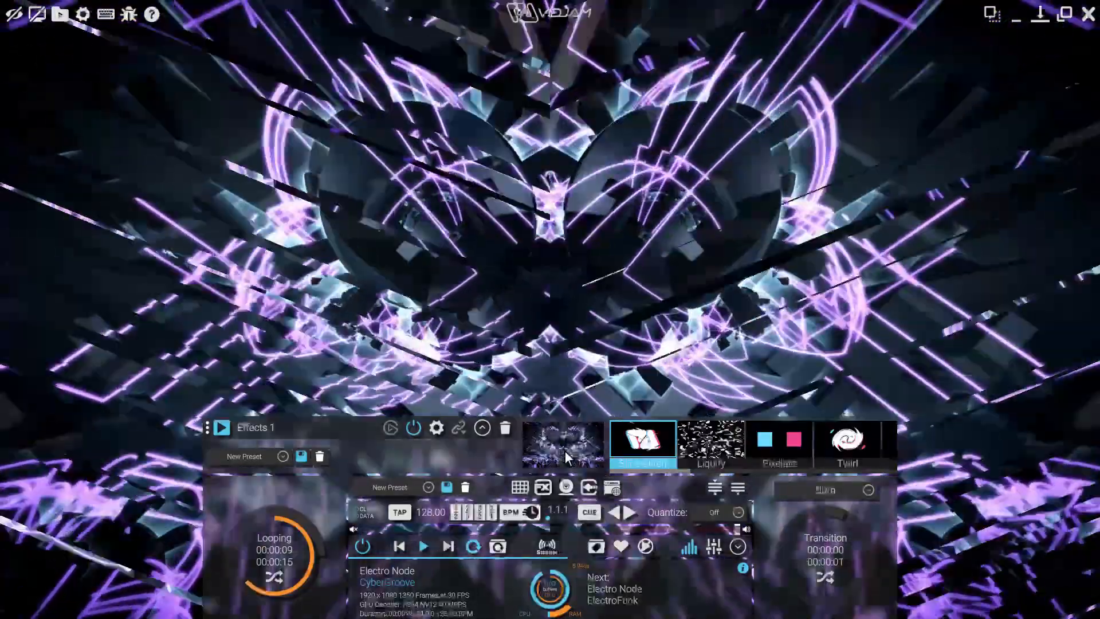
Open the full Effects 1 editor and clear all of its effect clips
click(565, 450)
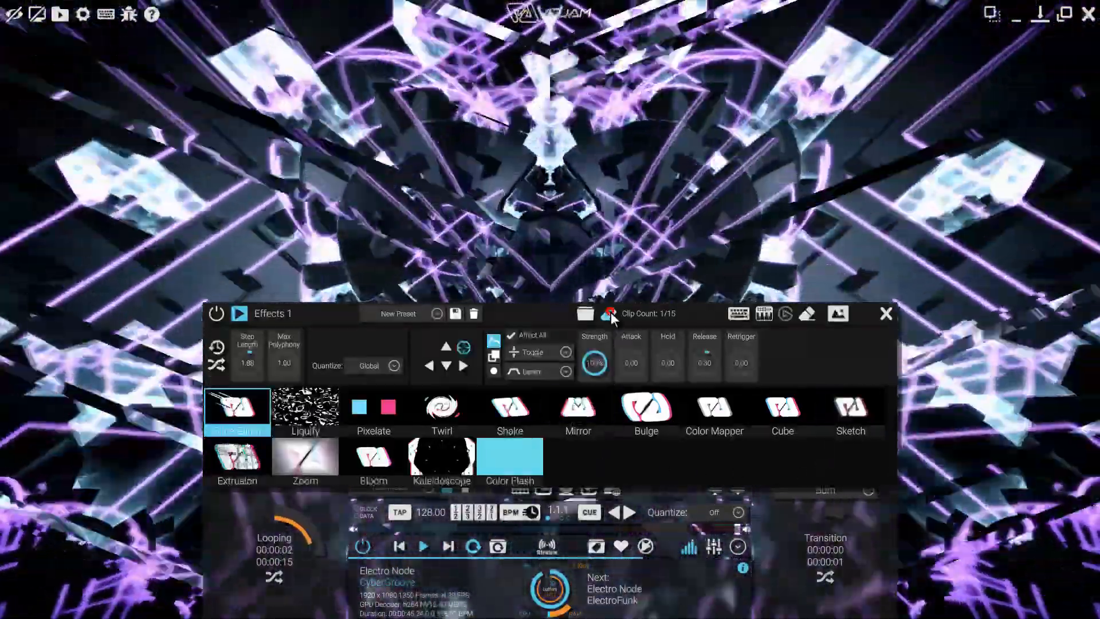
click(610, 313)
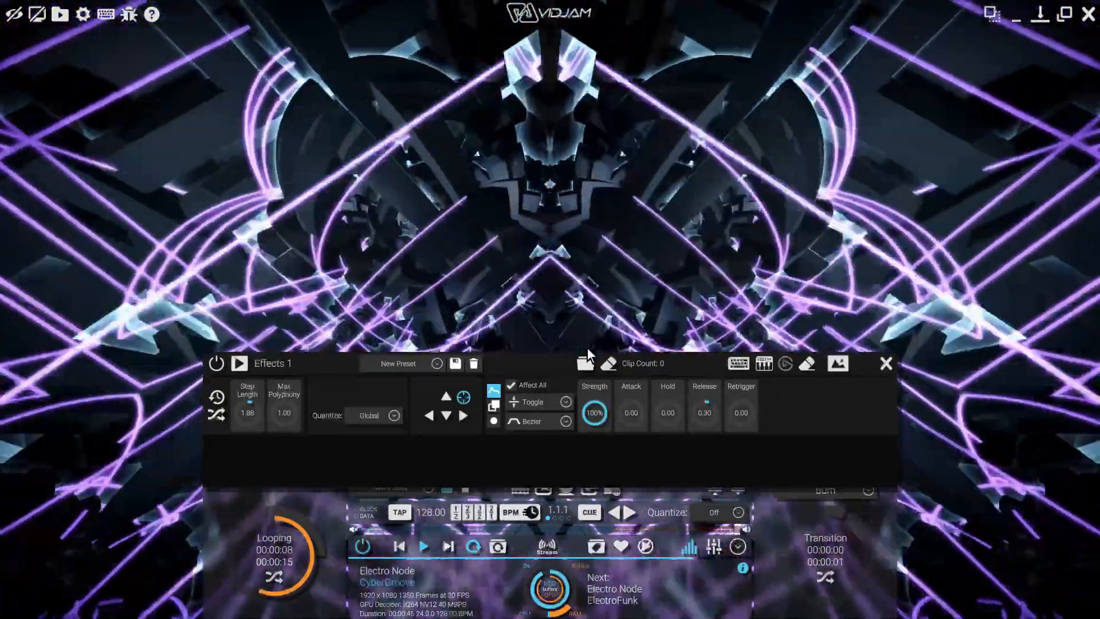
Add Slice Glitch, Liquify, Extrusion, Sketch and four Kaleidoscope clips to Effects 1 from the FX Browser
click(584, 365)
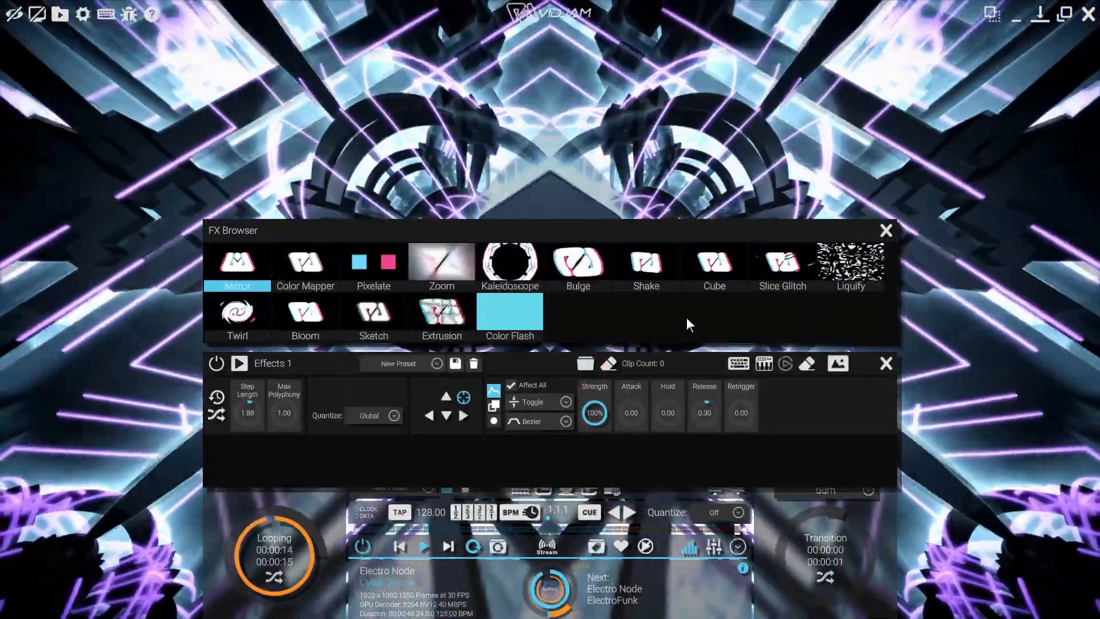
click(782, 258)
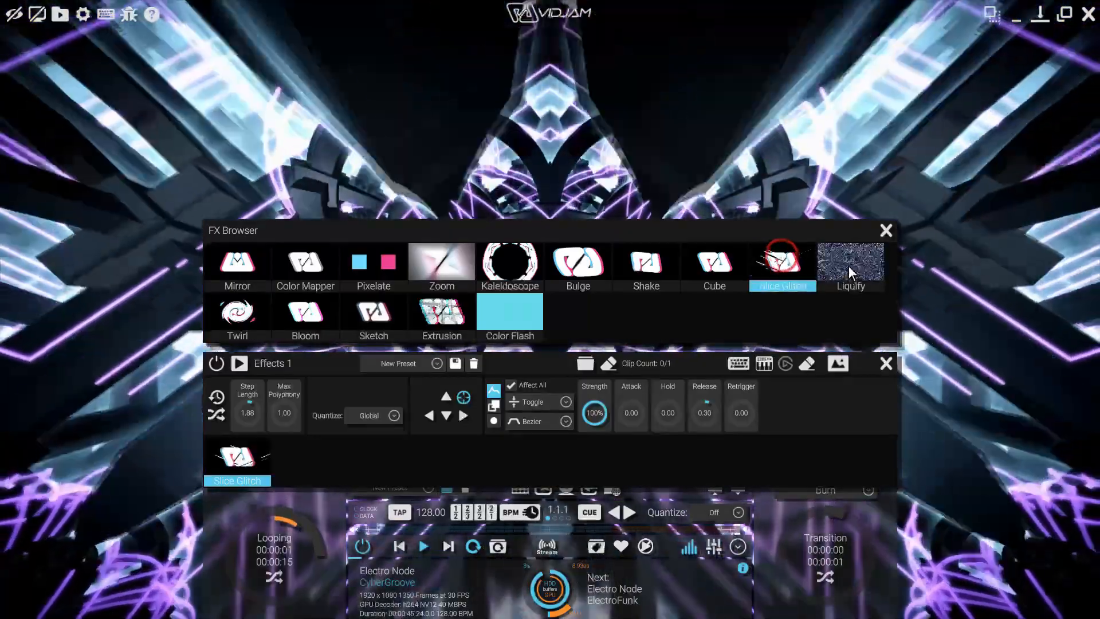
click(848, 264)
click(442, 319)
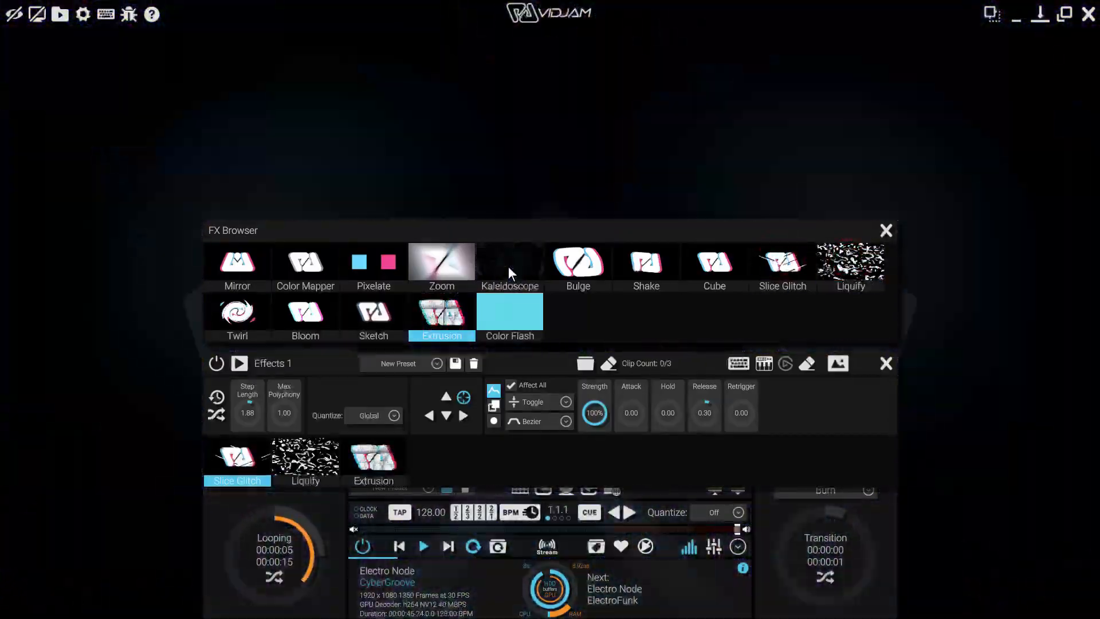
click(393, 318)
click(520, 262)
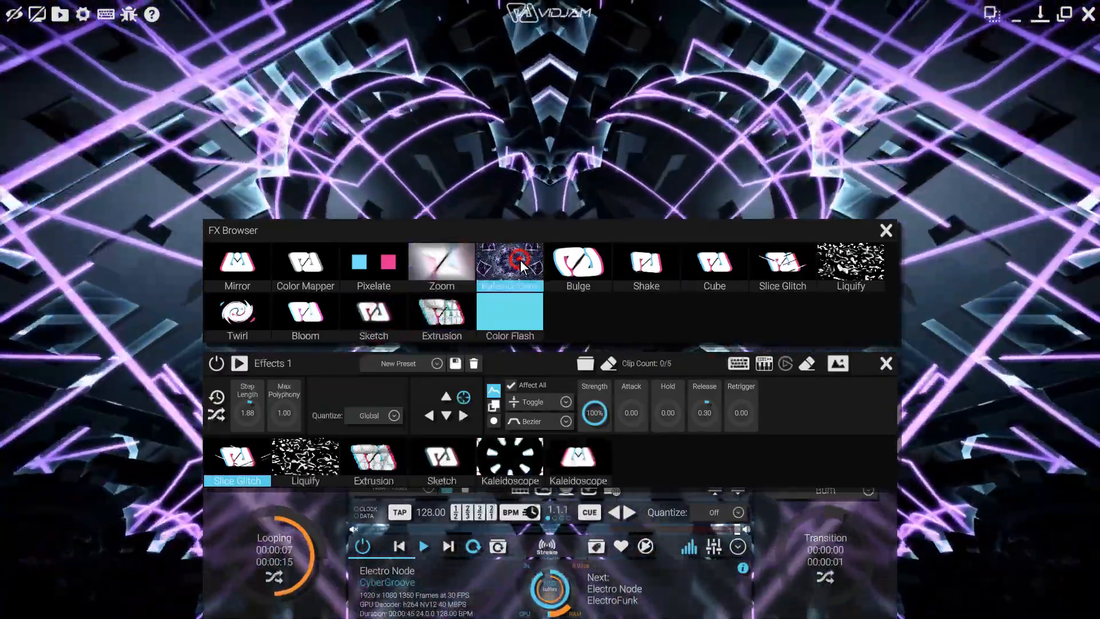
click(520, 263)
click(520, 262)
click(520, 262)
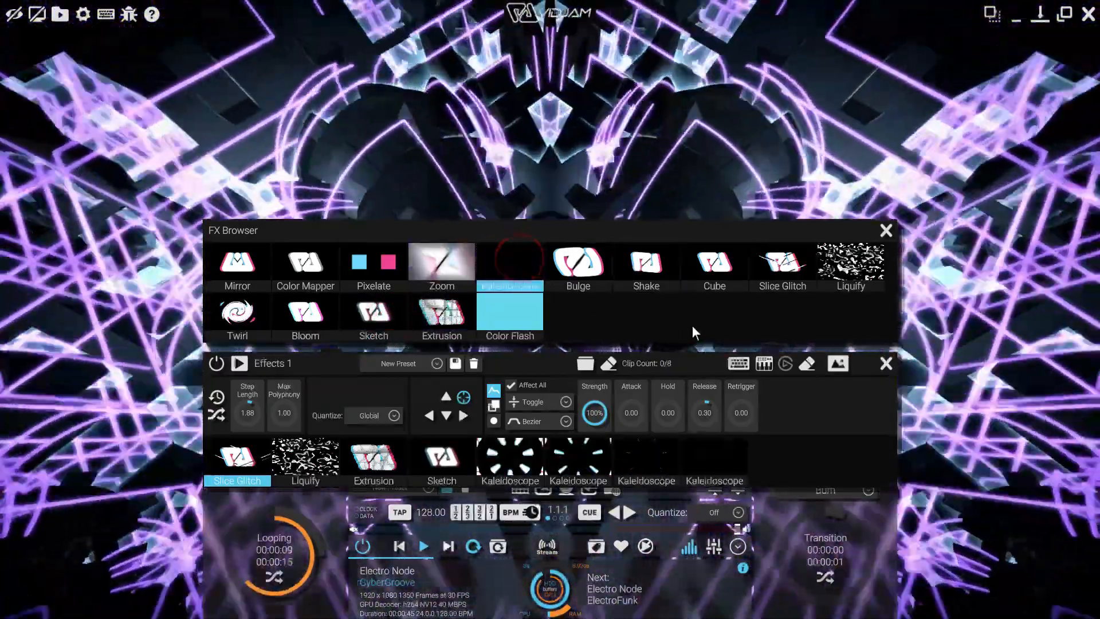
click(885, 231)
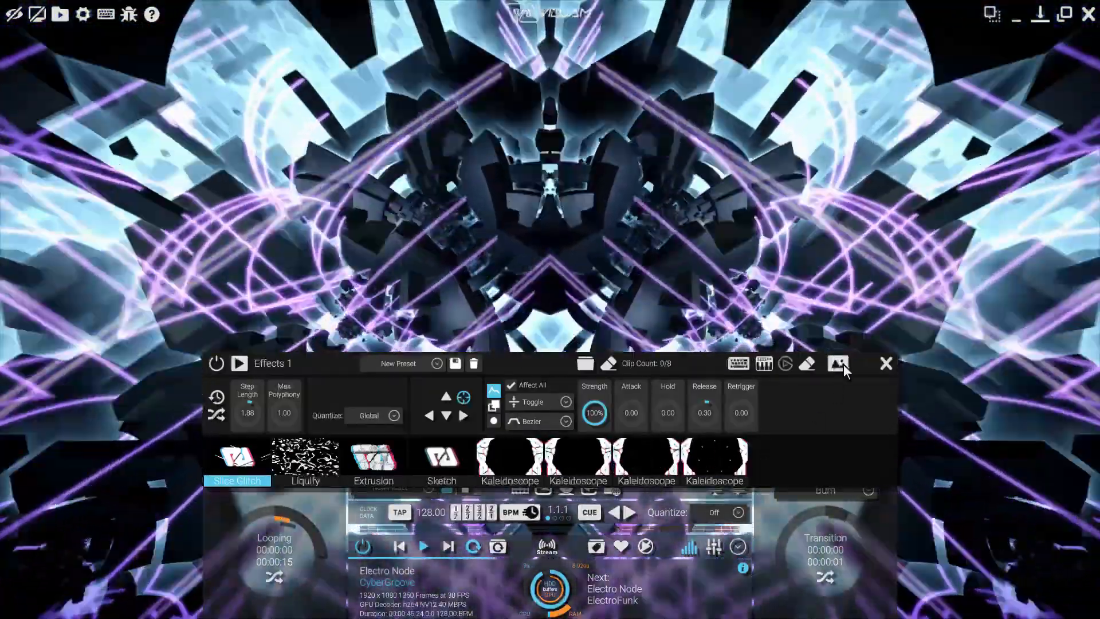
Turn on live video previews for the effect clips and view the parameters of Slice Glitch, Liquify and Extrusion
click(844, 365)
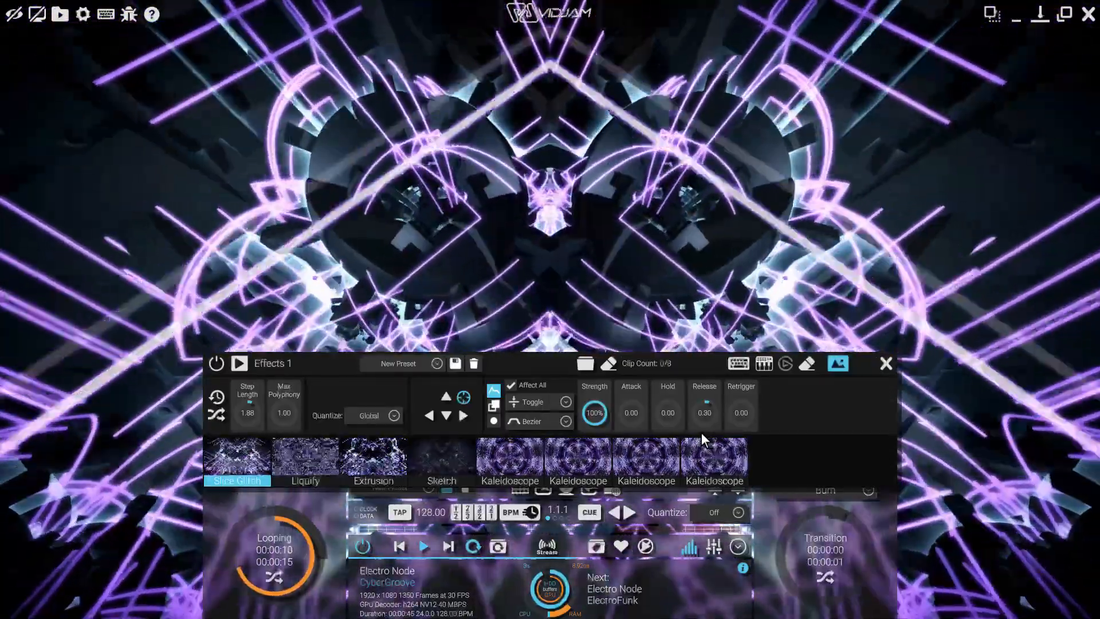
click(493, 406)
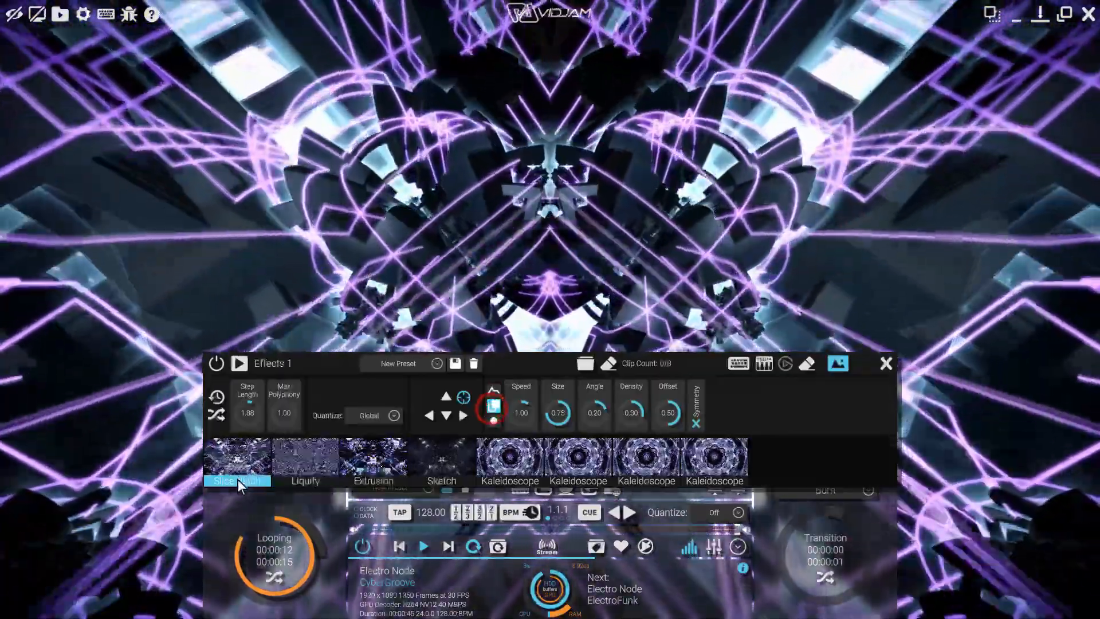
click(238, 480)
click(302, 482)
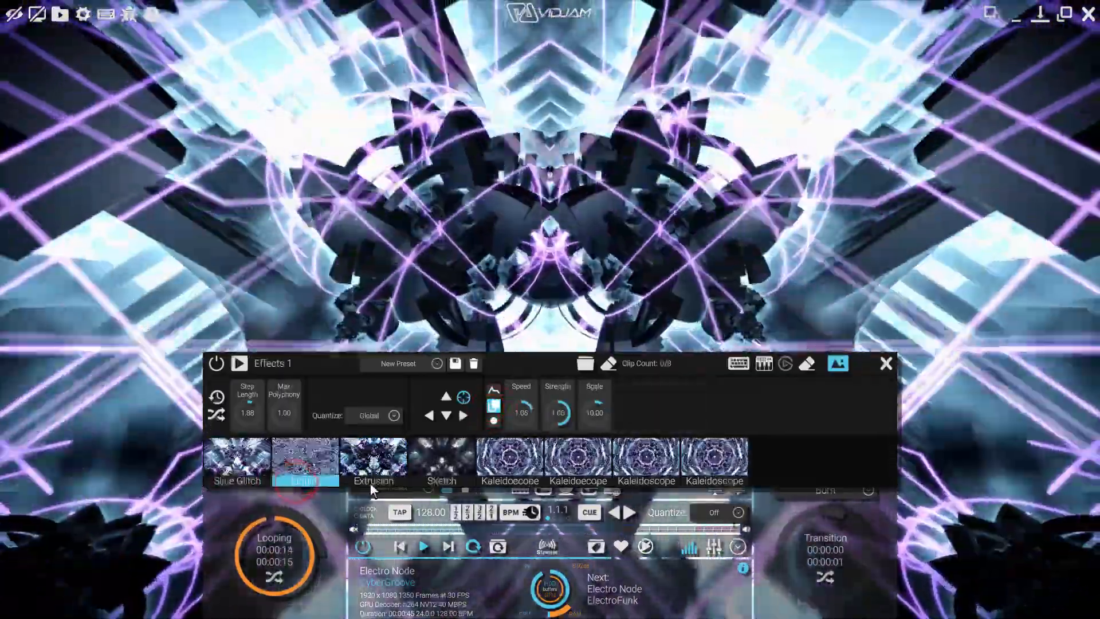
click(370, 482)
Play Liquify, switch playback to Slice Glitch and display its trigger mode and envelope settings
click(308, 464)
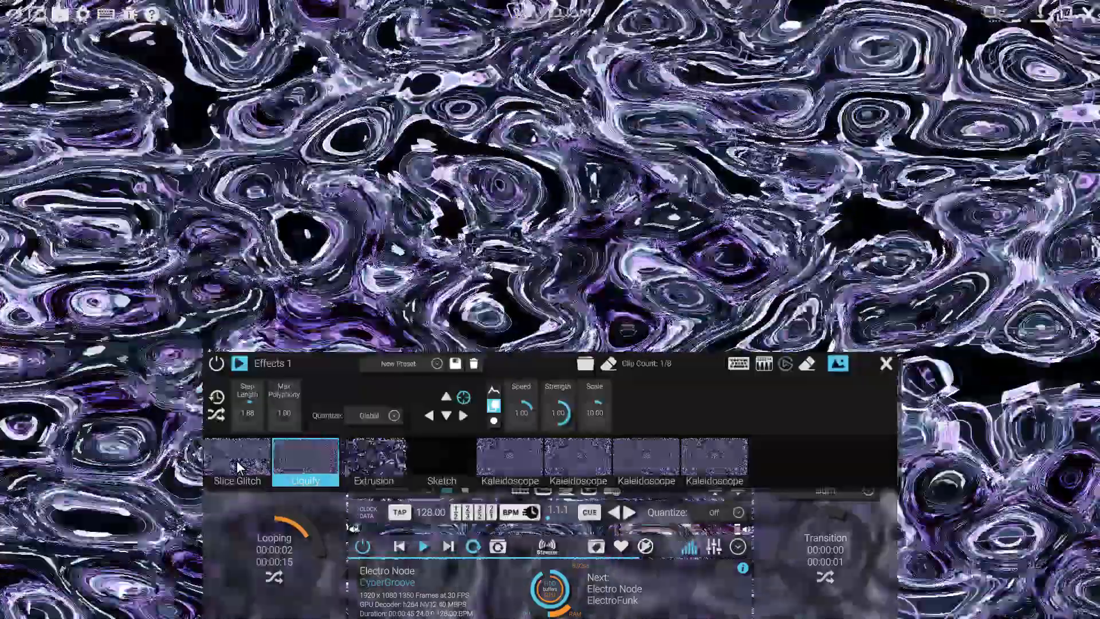
click(238, 463)
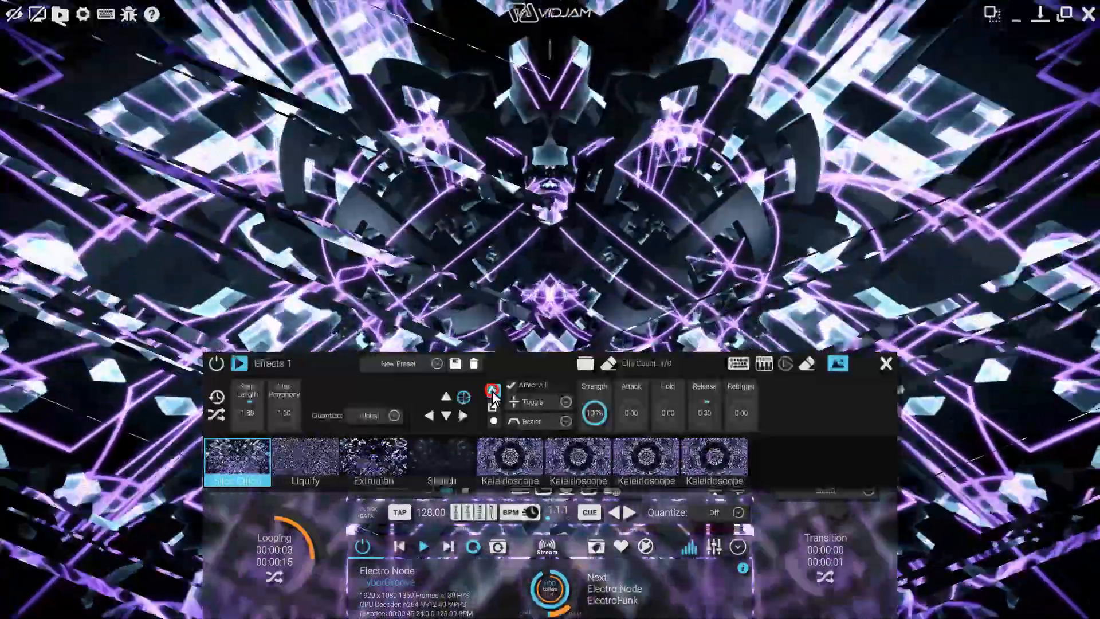
click(492, 391)
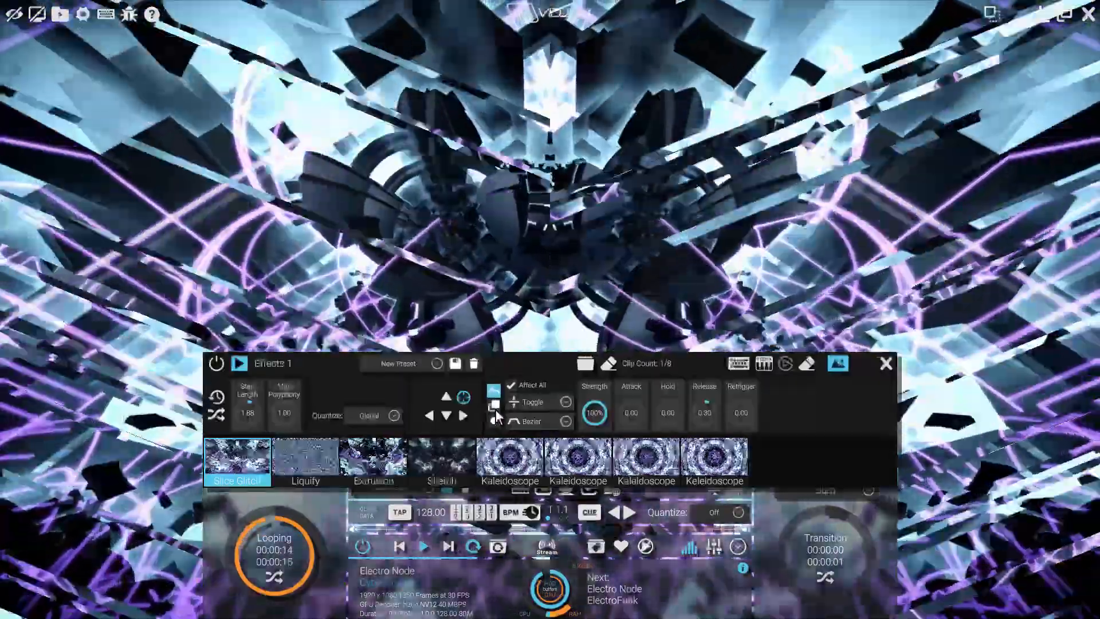
Compare the clip parameters and raise the Density of Slice Glitch to about 0.4
click(495, 407)
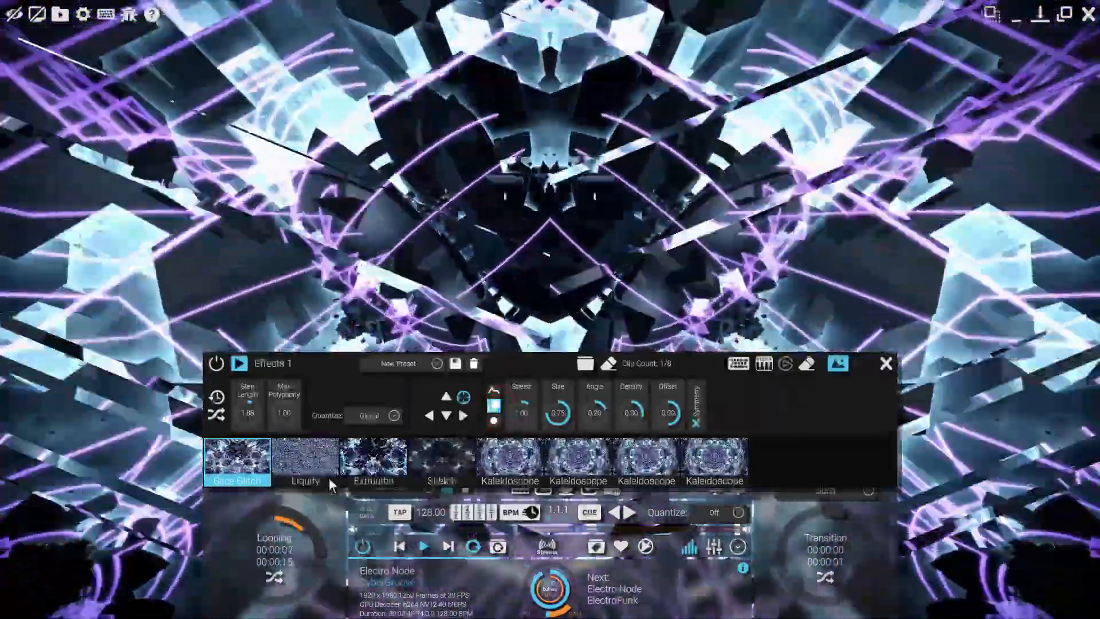
click(297, 480)
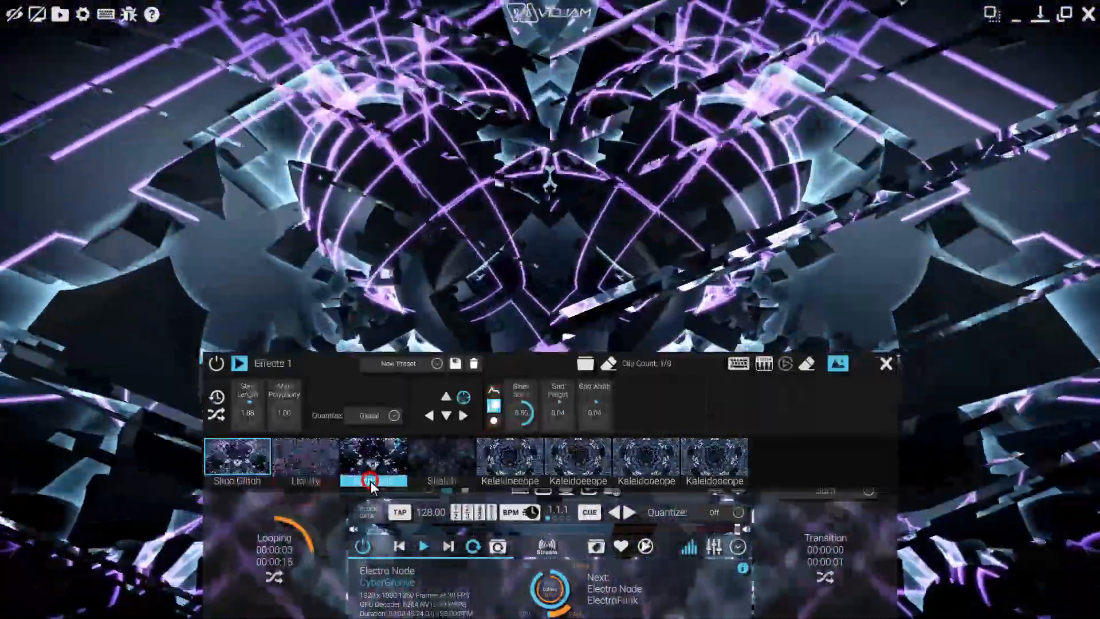
click(238, 481)
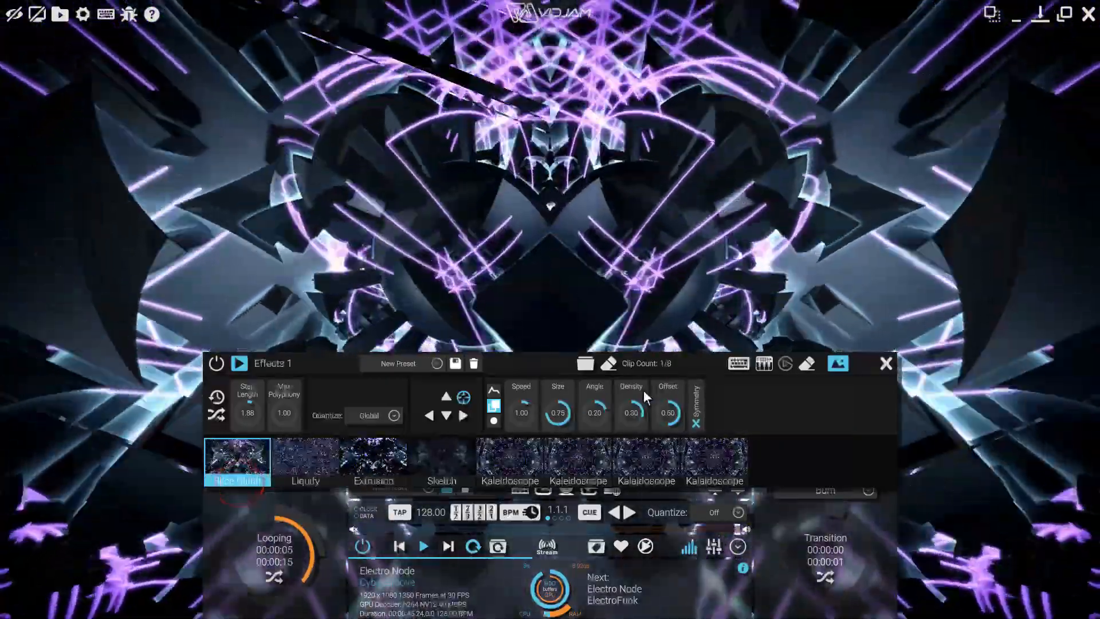
mouse_move(636, 389)
mouse_down()
mouse_move(635, 309)
mouse_move(633, 370)
mouse_up()
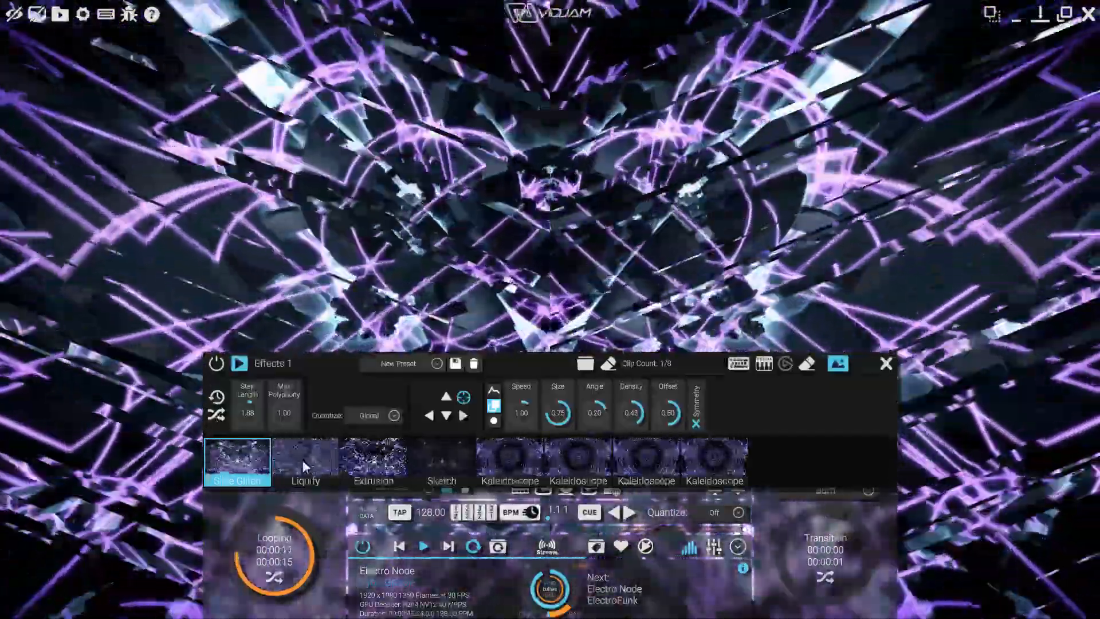
Switch playback between Liquify and Extrusion and return to Slice Glitch to compare the single effects
click(302, 462)
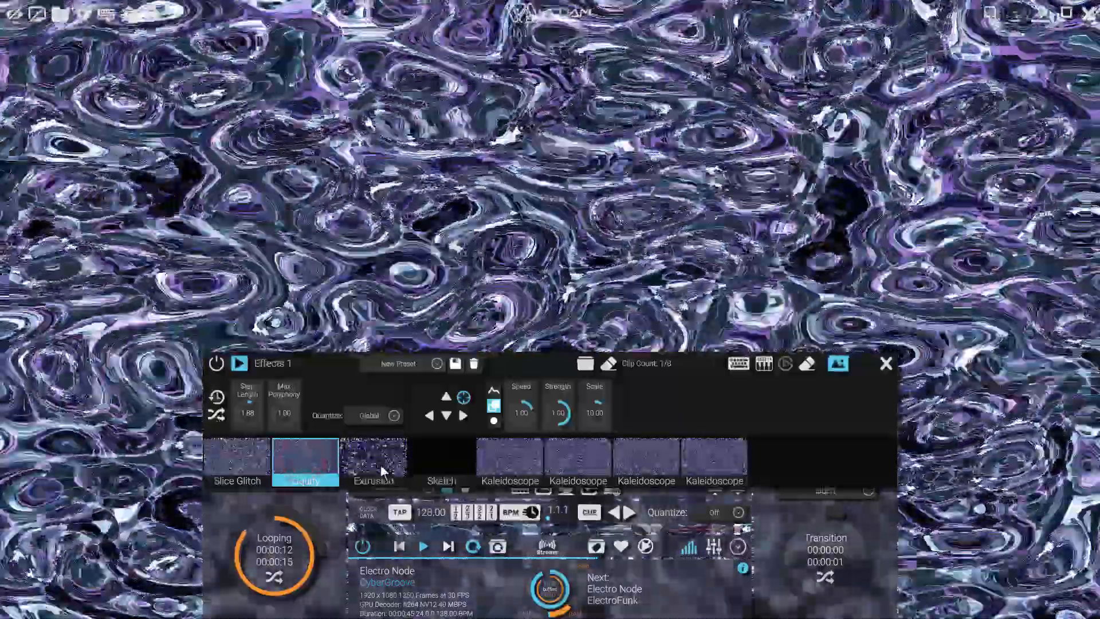
click(381, 463)
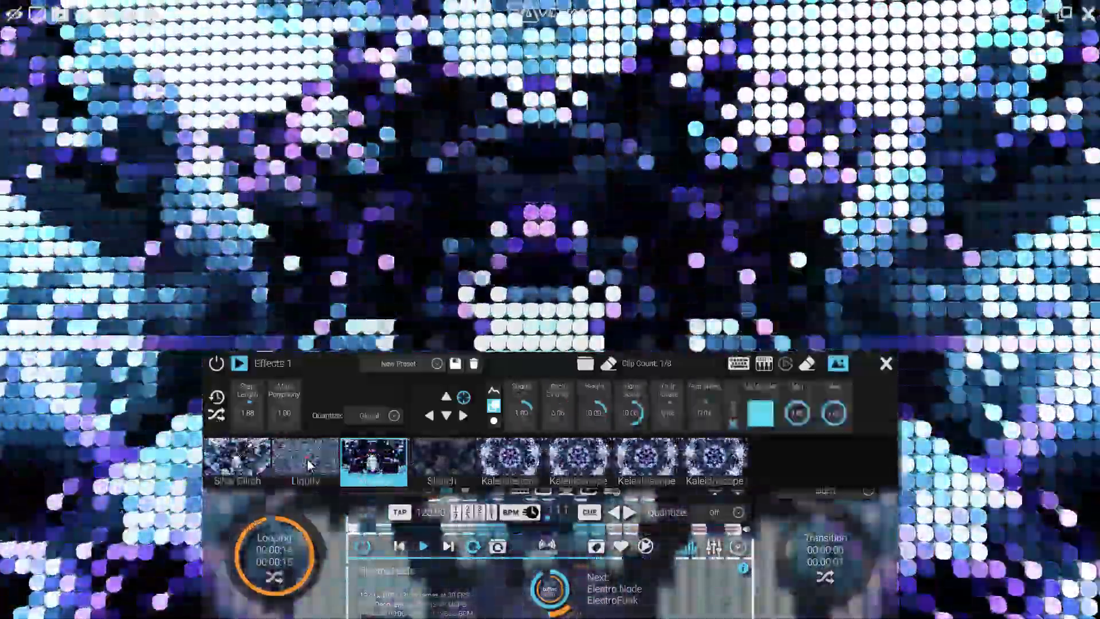
click(307, 462)
click(246, 459)
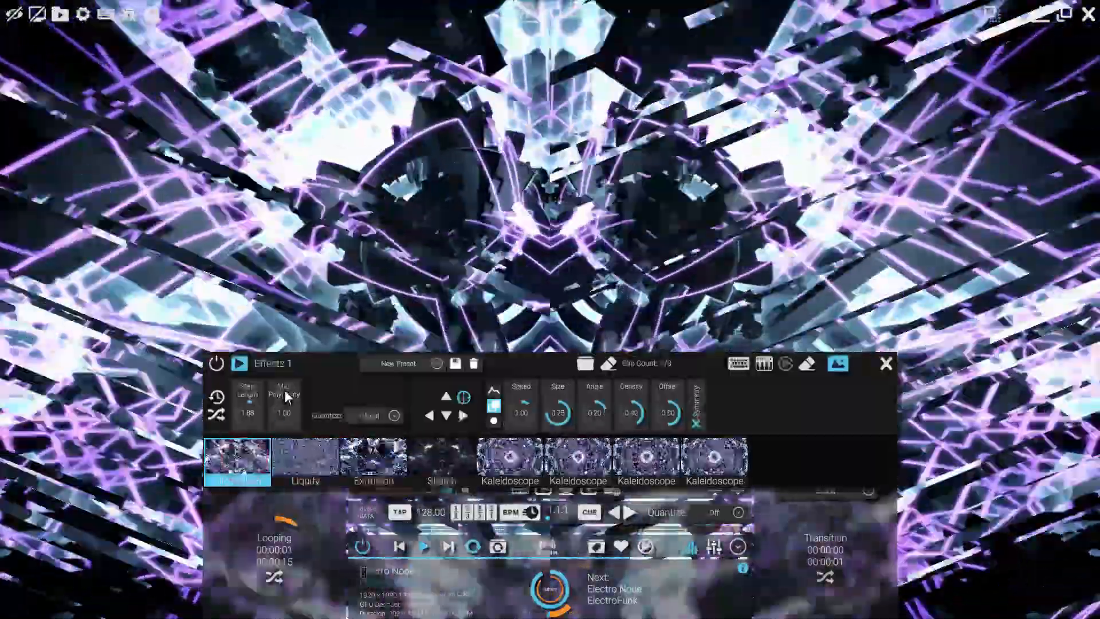
Set Max Polyphony to 16 and layer Liquify and Extrusion on top of Slice Glitch
drag(284, 392, 286, 359)
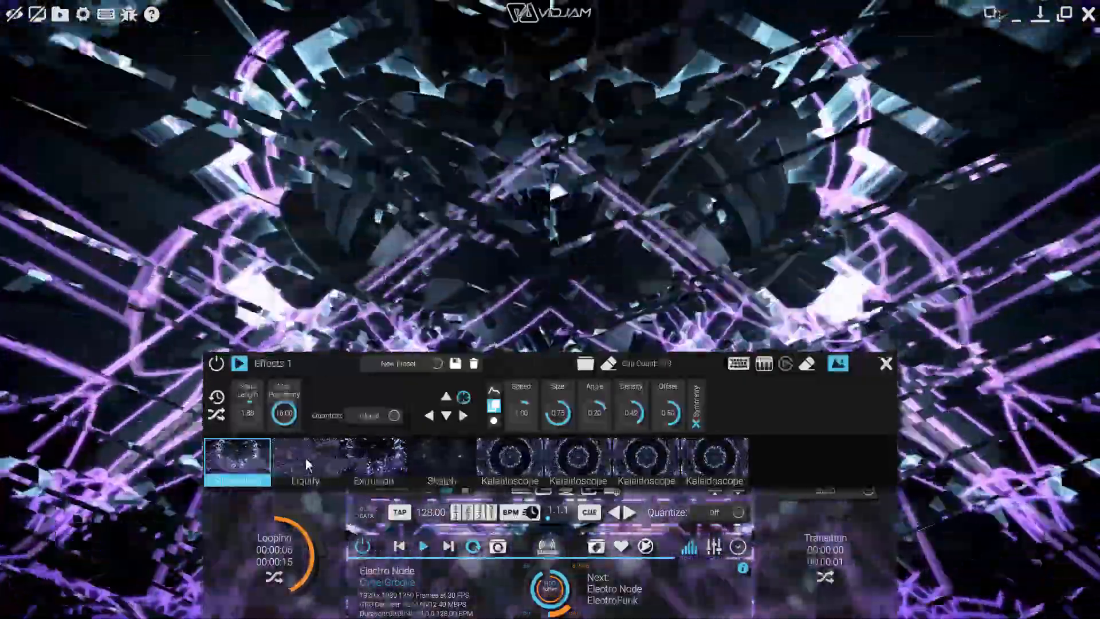
click(305, 461)
click(393, 467)
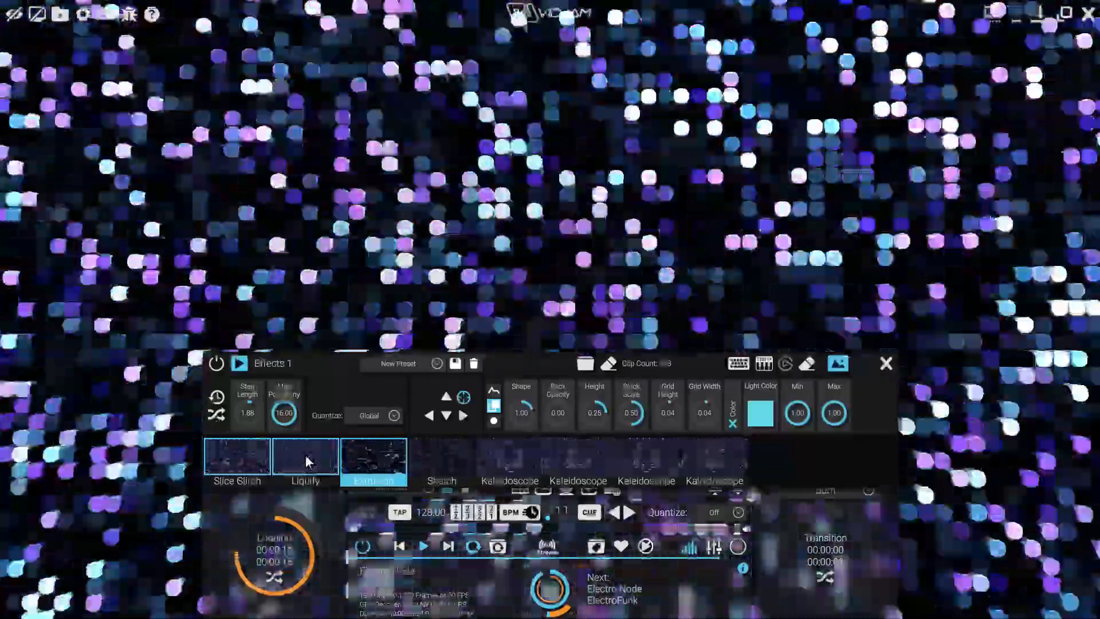
Turn Liquify off and add the first Kaleidoscope clip to the playing effects
click(305, 455)
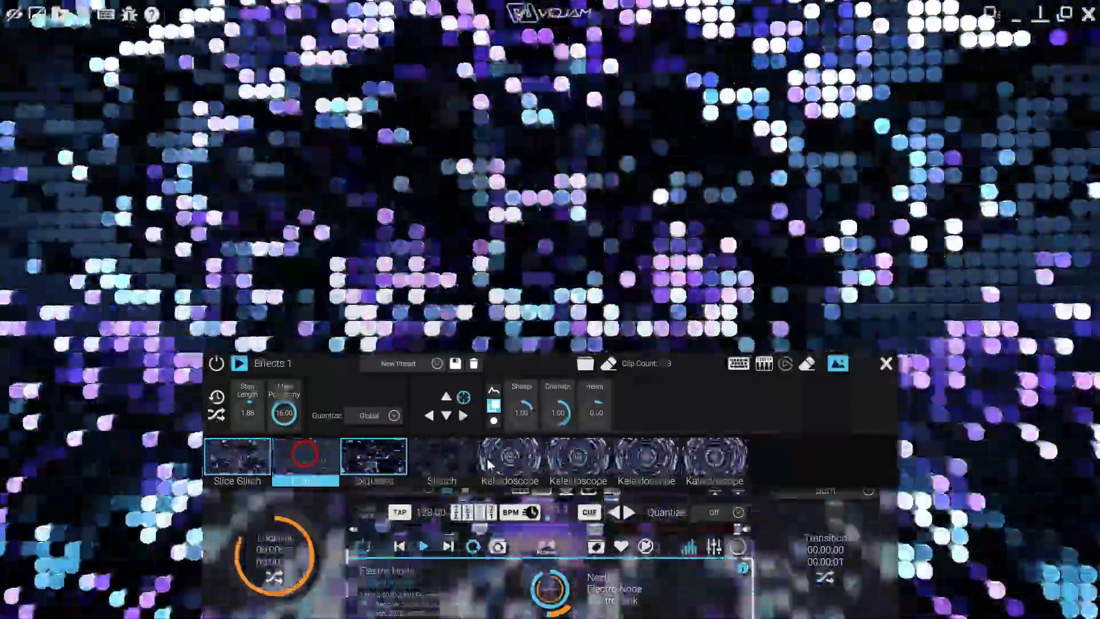
click(509, 459)
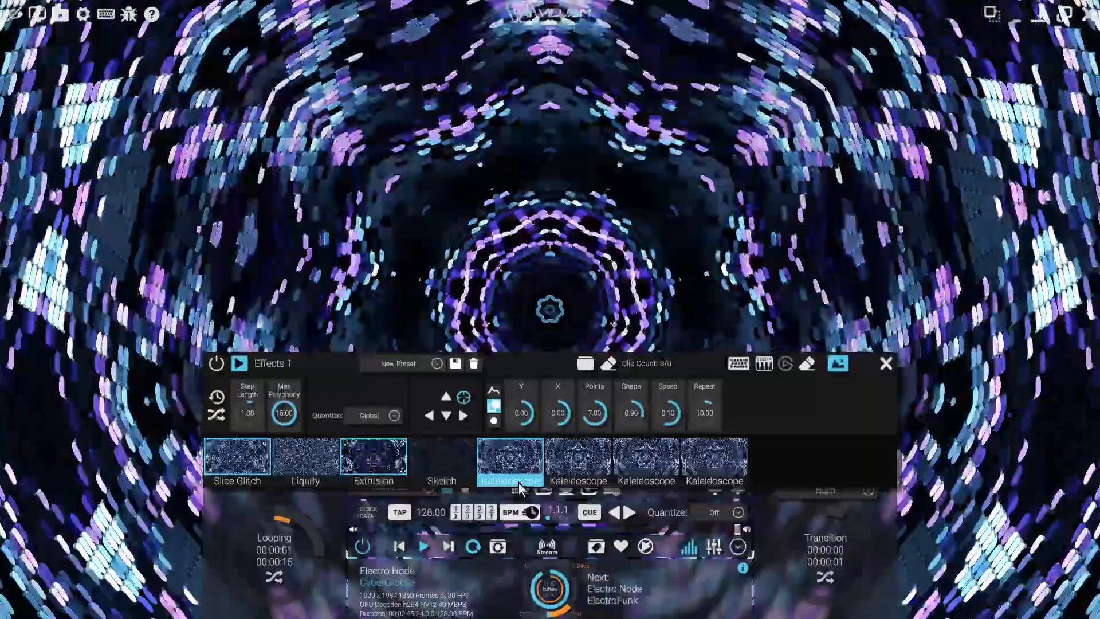
click(517, 481)
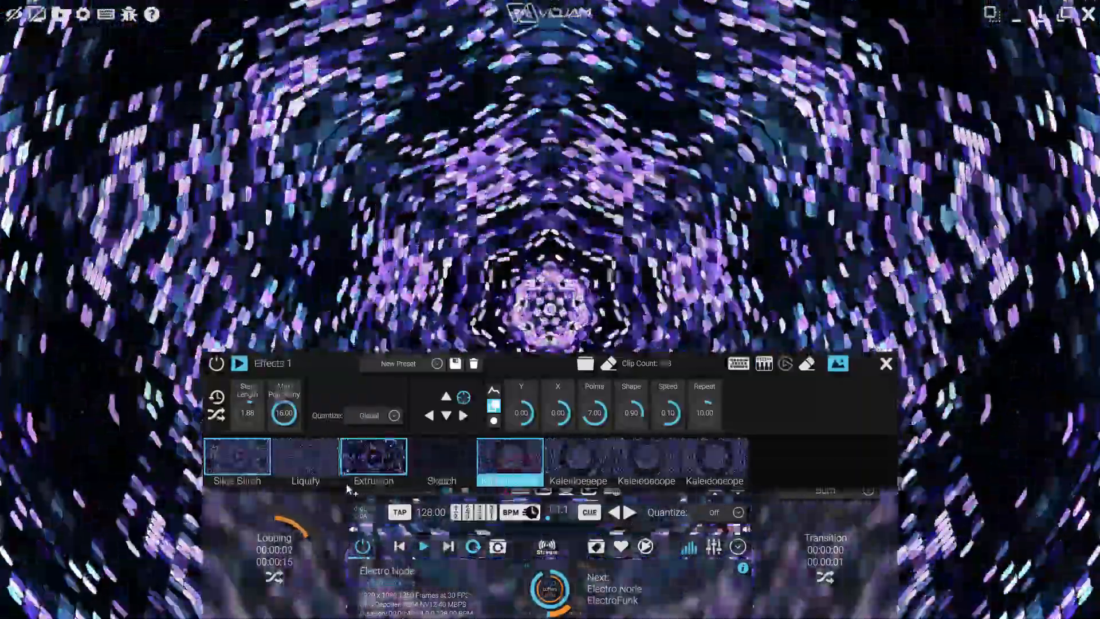
Reorder the clips so Extrusion is second, Kaleidoscope third and Liquify fifth in the effect chain
drag(346, 484, 364, 480)
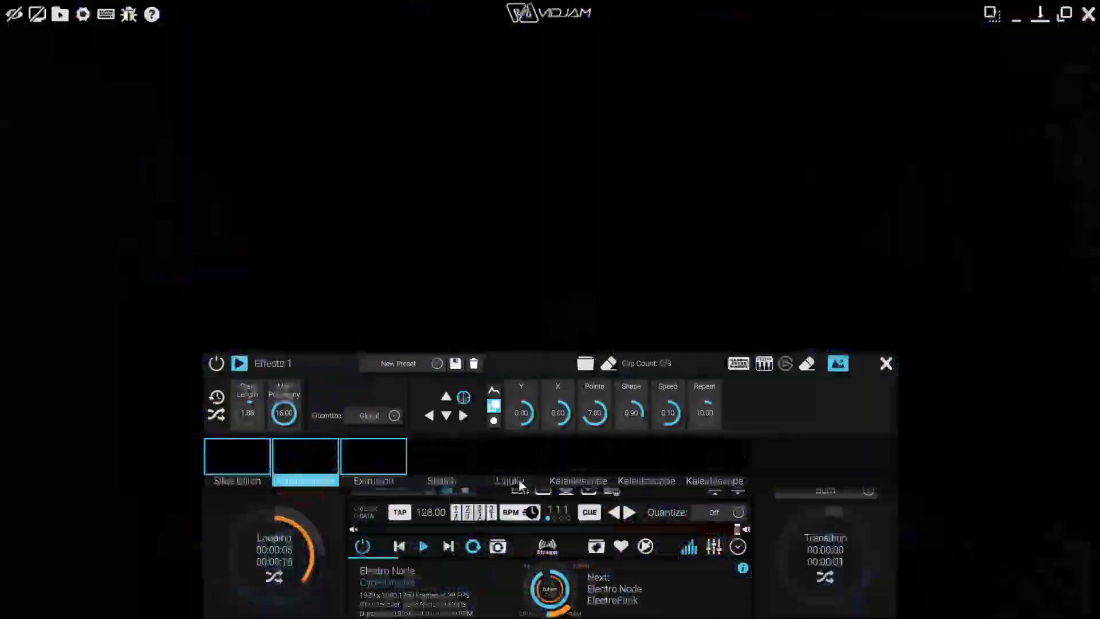
drag(307, 481, 413, 480)
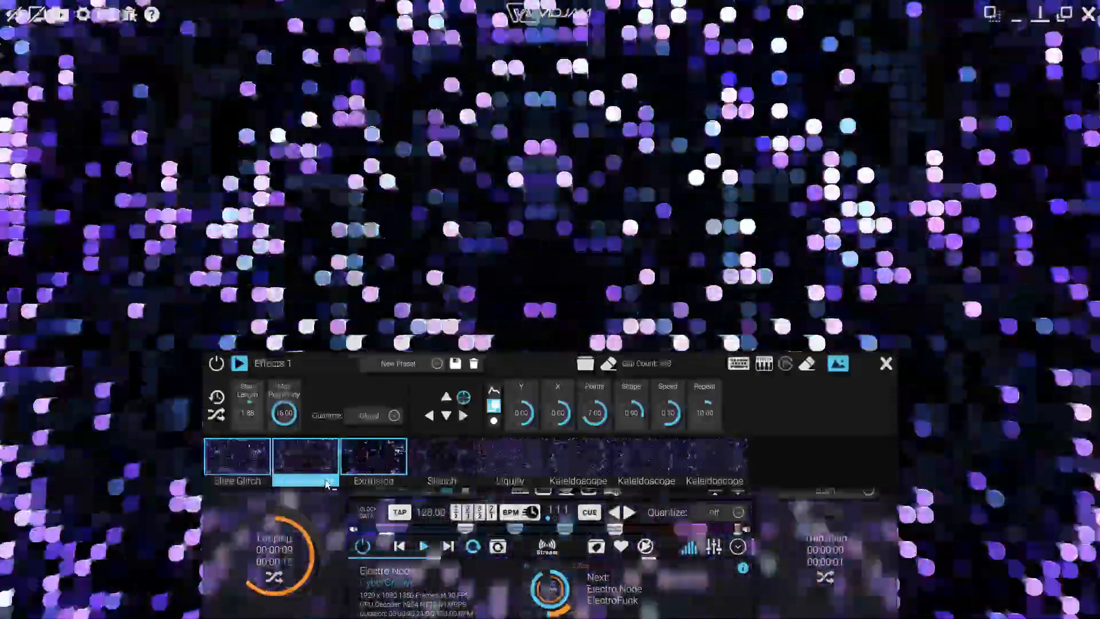
drag(328, 484, 410, 479)
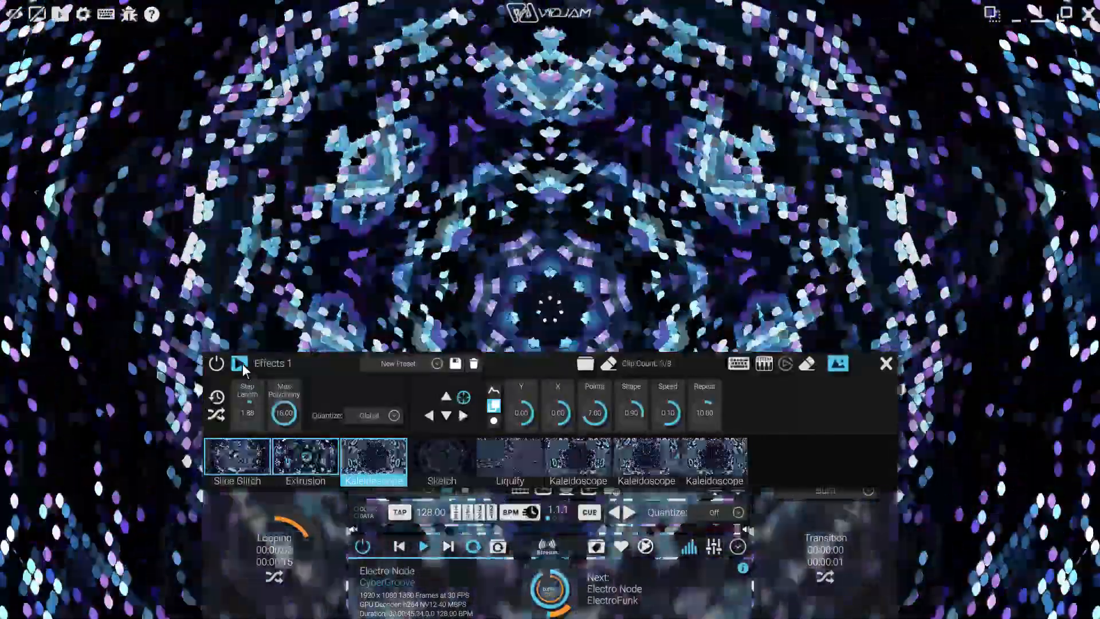
Stop Effects 1 and select the Slice Glitch clip without playing it
click(239, 361)
click(235, 484)
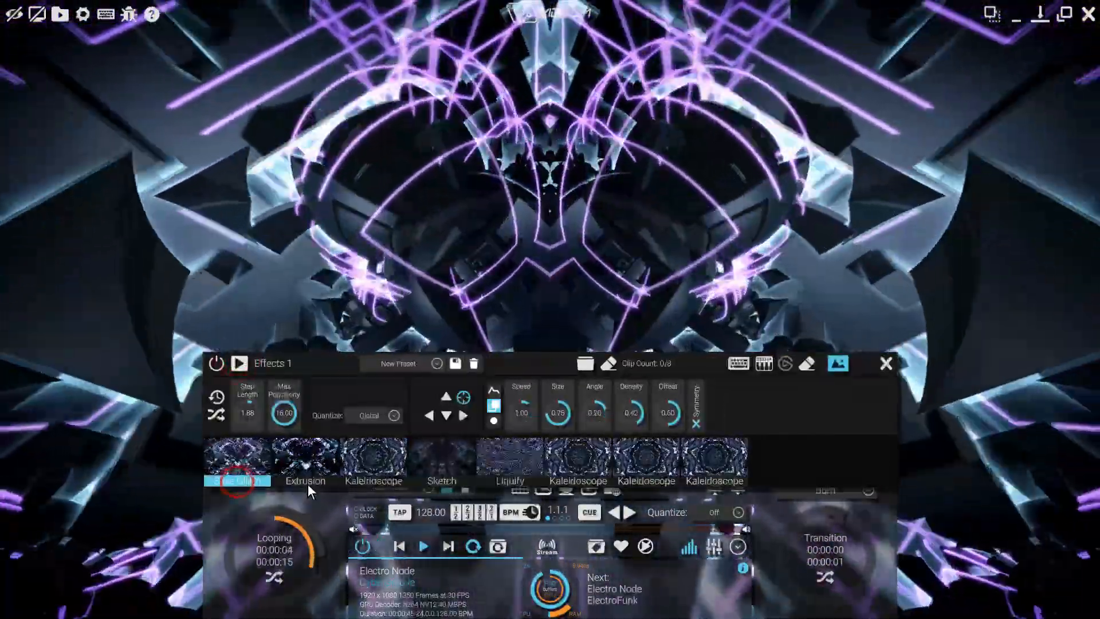
Extend the Slice Glitch selection to Extrusion and the first Kaleidoscope, and delete the last three Kaleidoscope clips
ctrl+click(308, 483)
ctrl+click(374, 482)
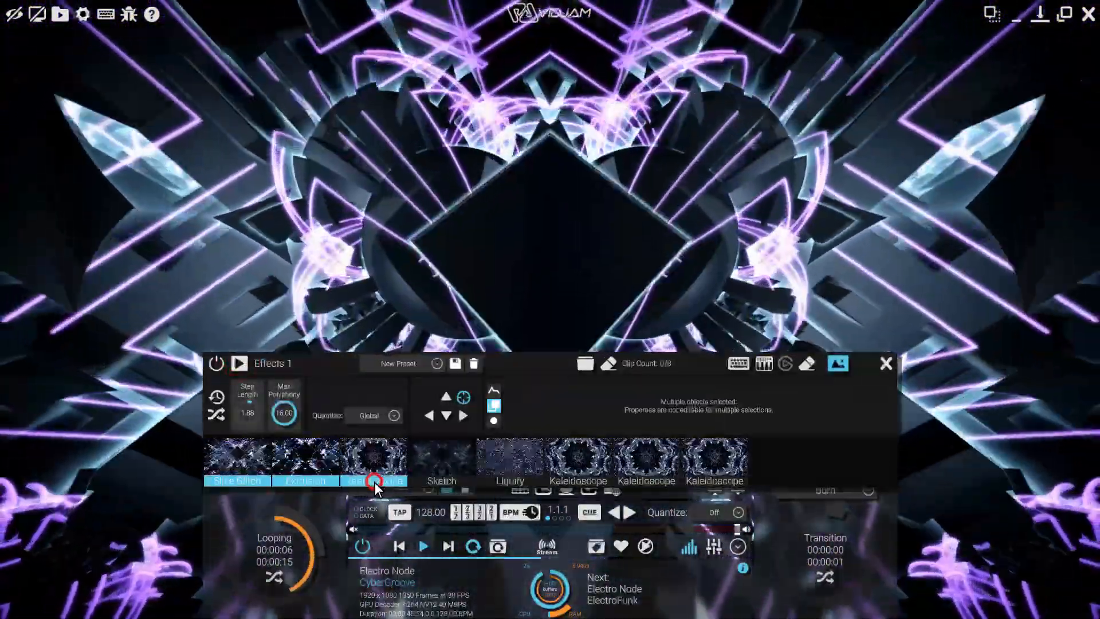
click(580, 480)
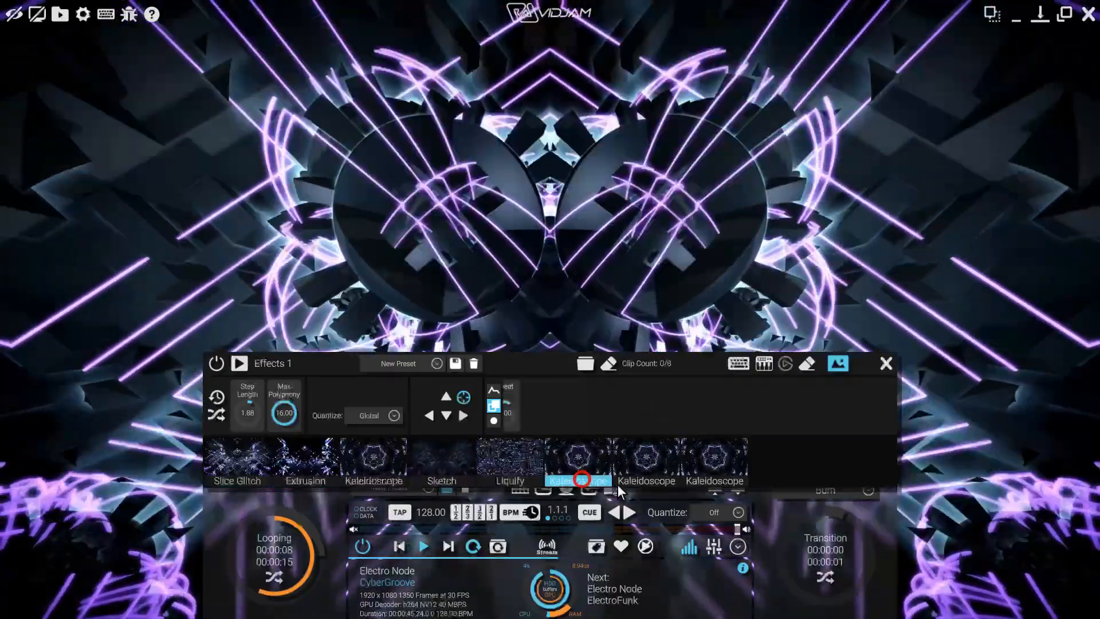
ctrl+click(714, 480)
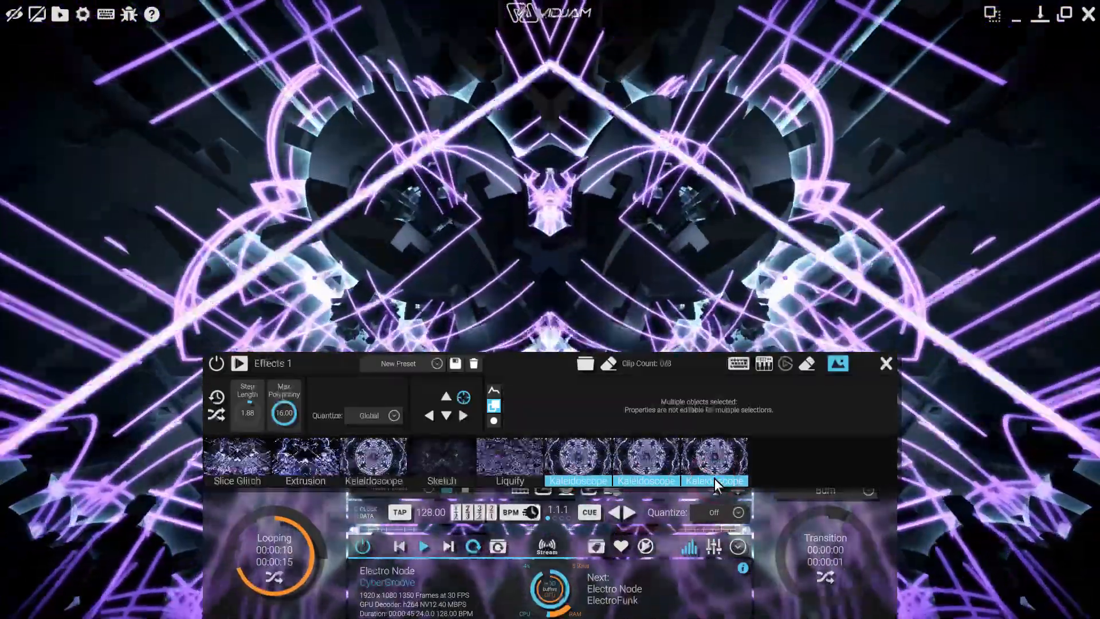
key(Delete)
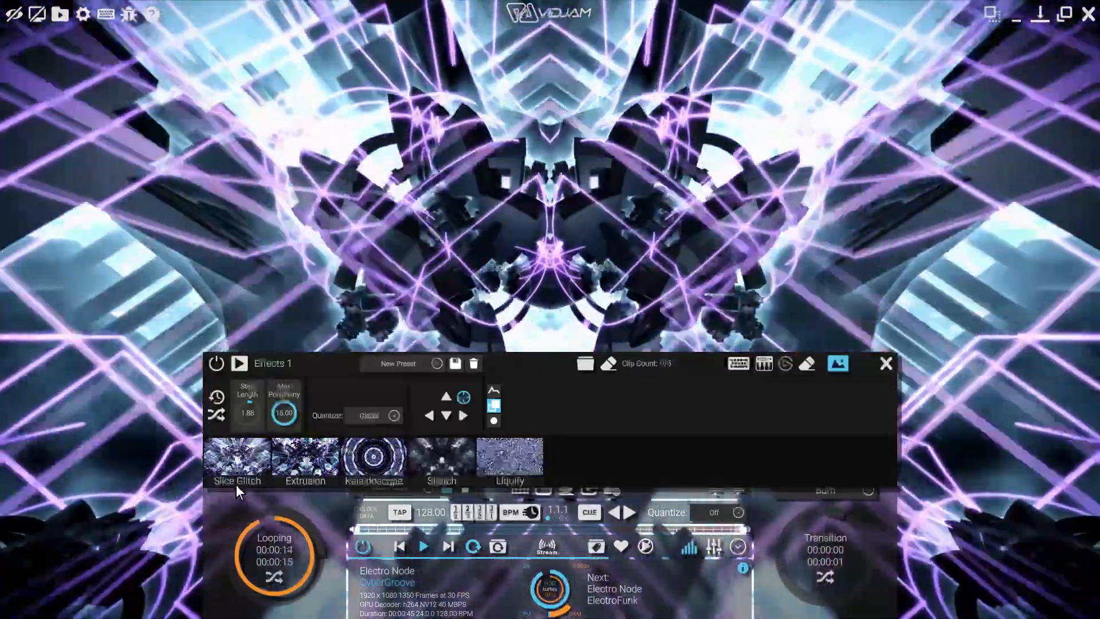
Select the Slice Glitch, Extrusion and Kaleidoscope clips together and play them simultaneously in Effects 1
click(235, 481)
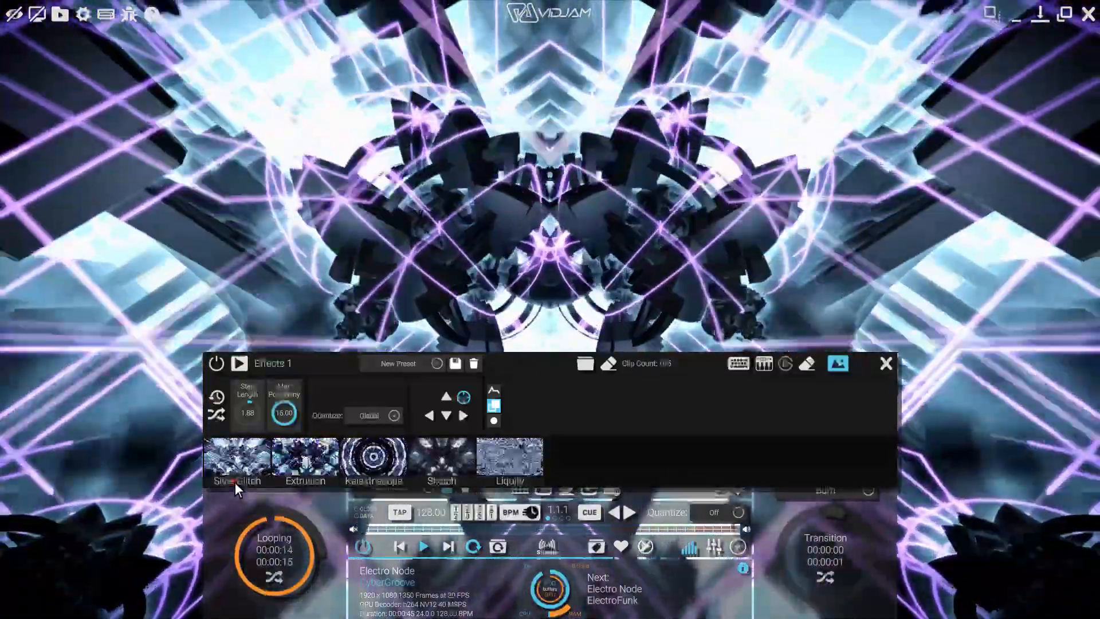
shift+click(378, 481)
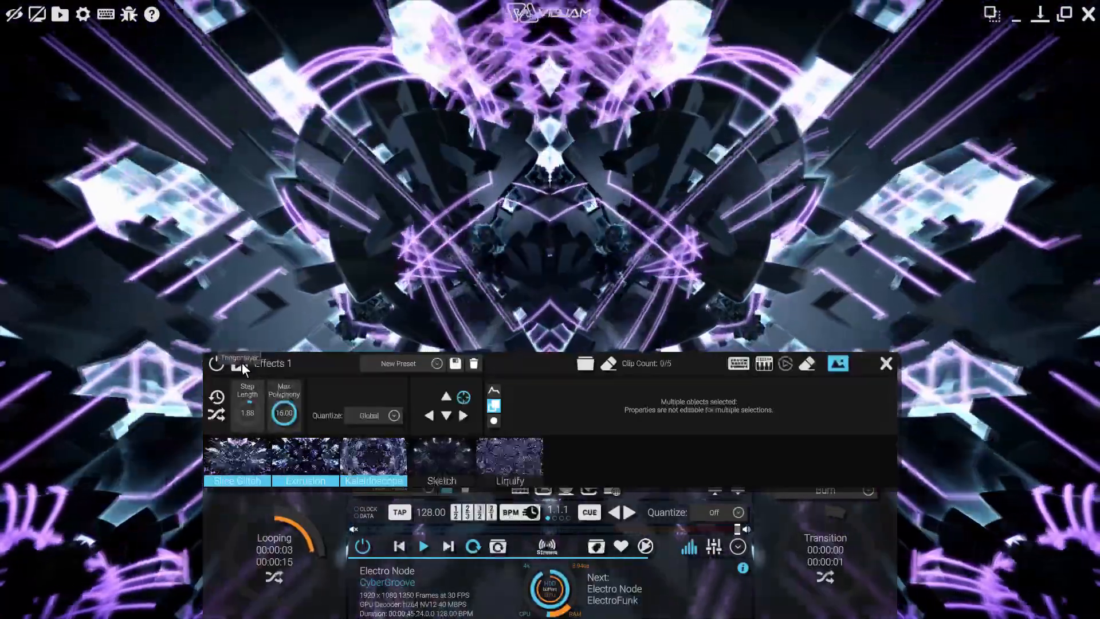
click(241, 363)
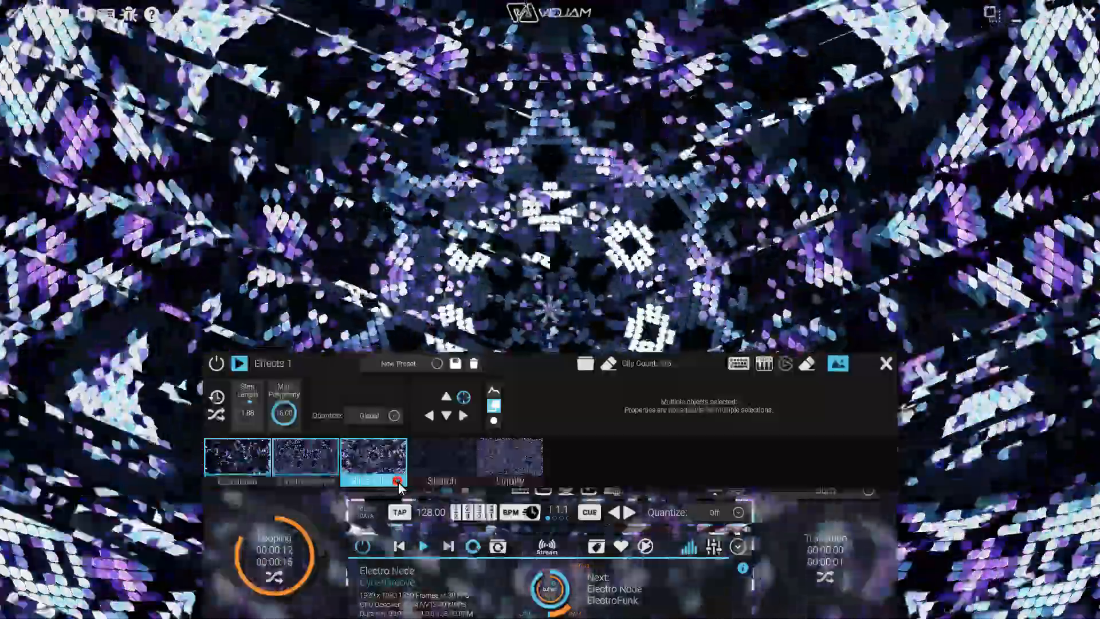
Place Slice Glitch third in the chain, after Kaleidoscope, and set its Density to 0.75
click(373, 459)
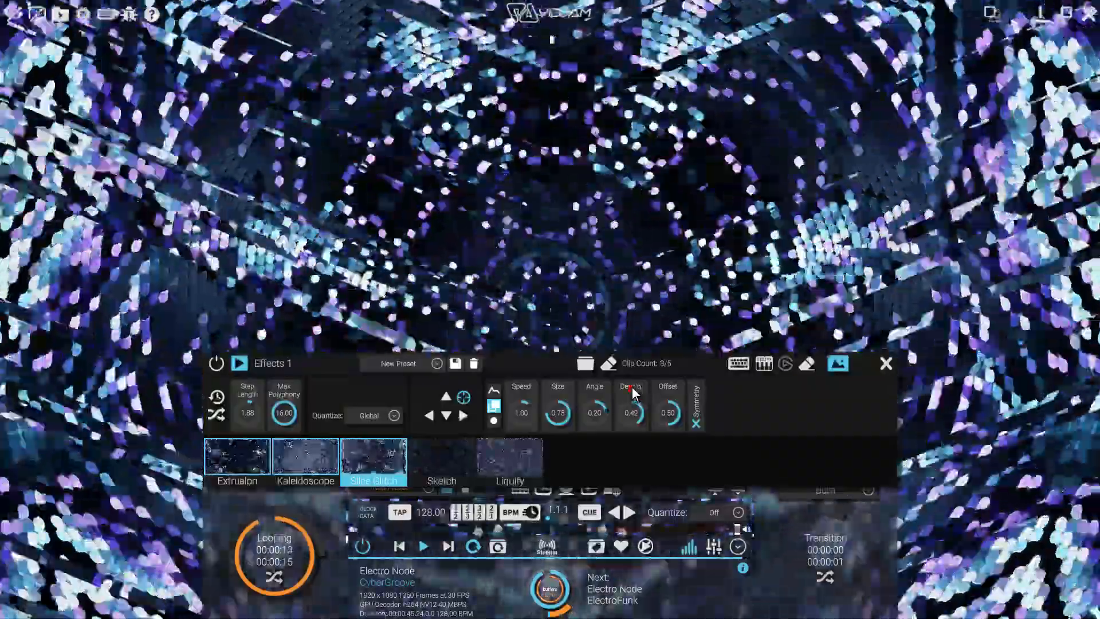
drag(634, 393, 631, 356)
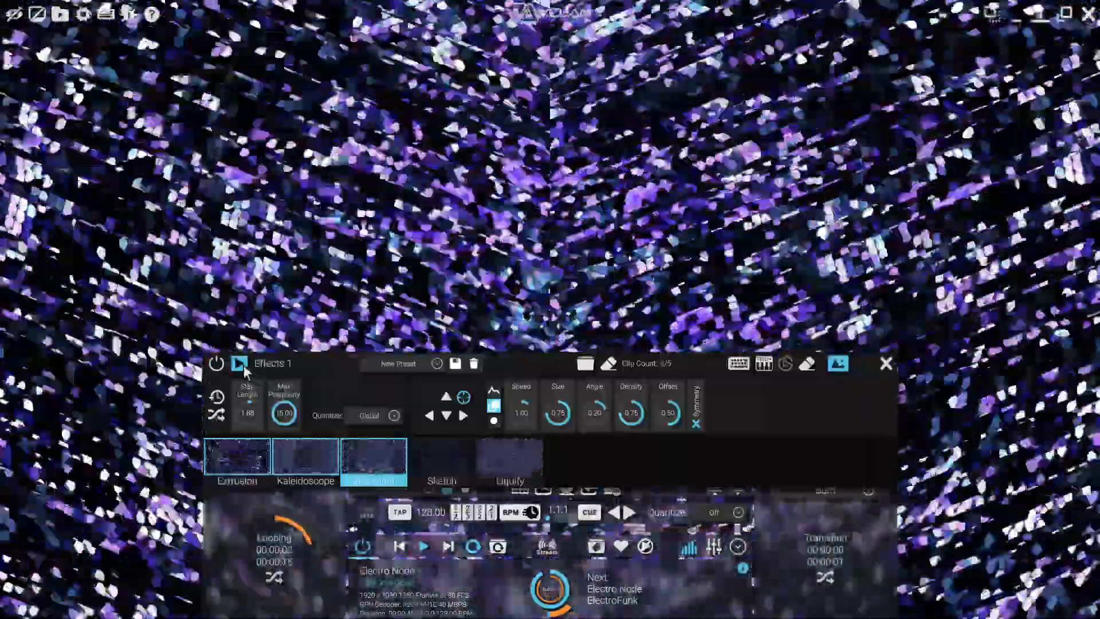
Stop Effects 1 and play it again with Extrusion, Kaleidoscope and Slice Glitch selected together
click(241, 364)
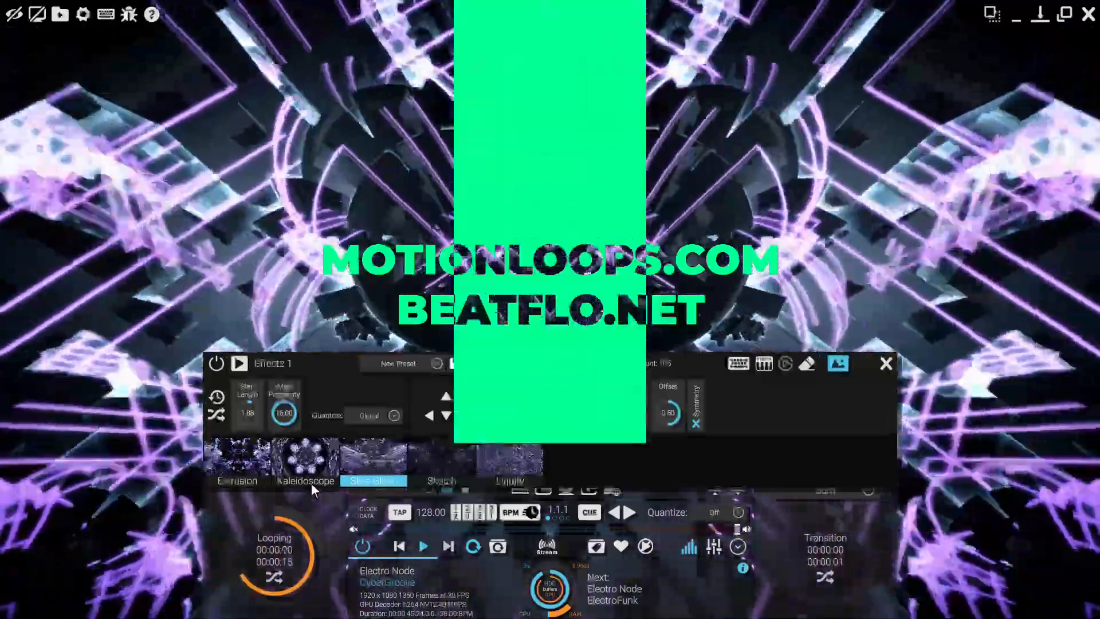
ctrl+click(310, 482)
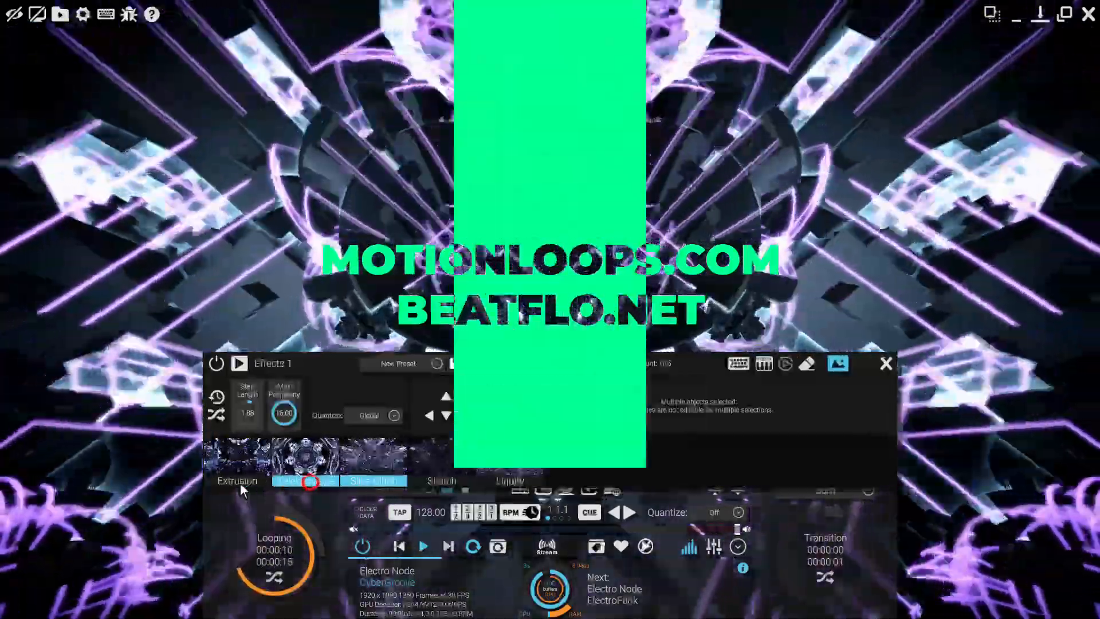
ctrl+click(239, 481)
click(245, 367)
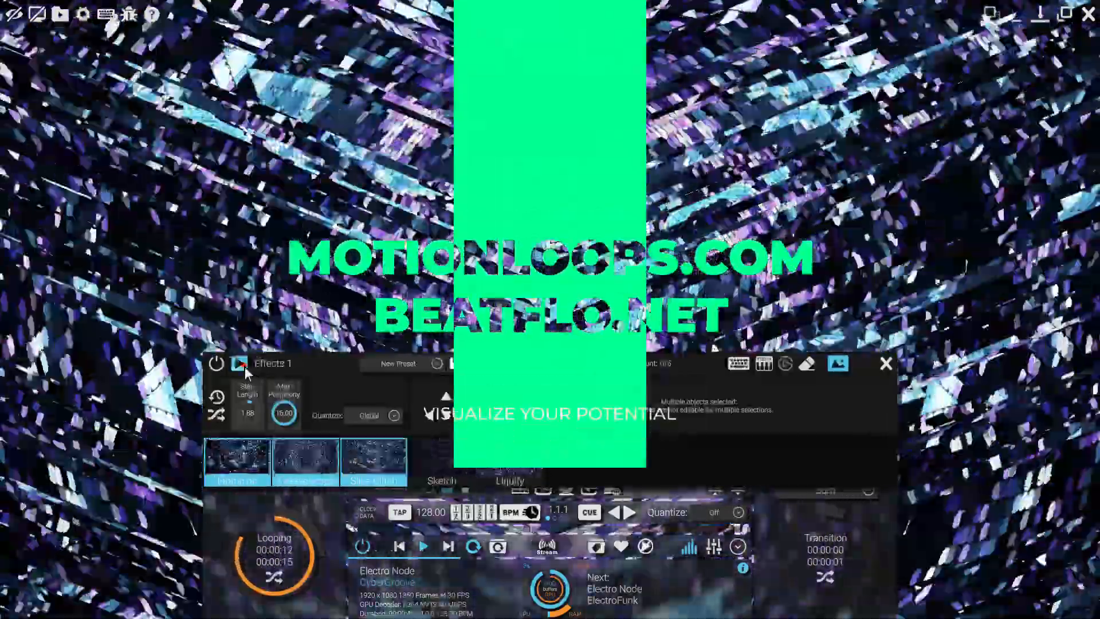